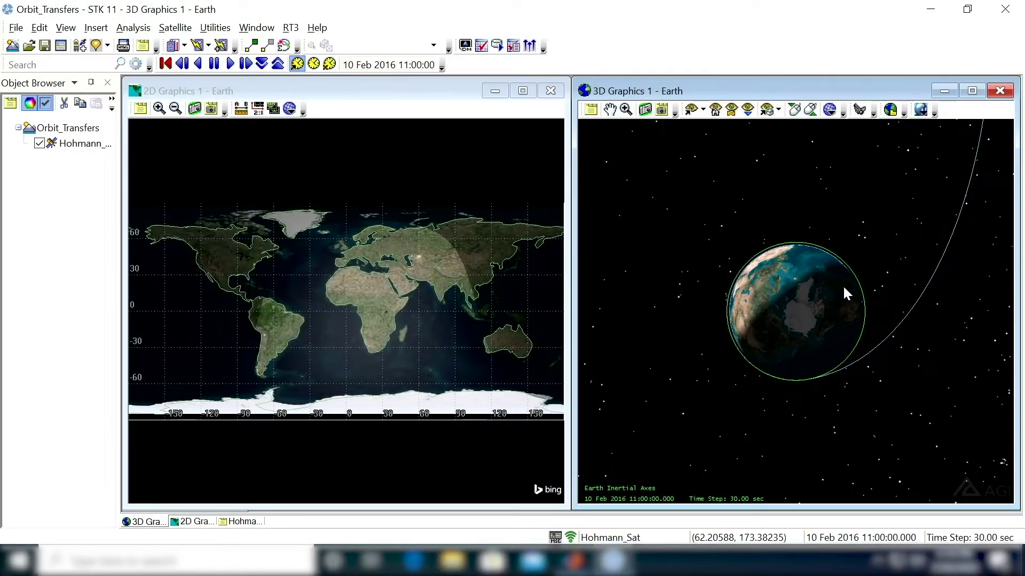
Step: Zoom out and rotate the 3D view to show the unclosed transfer path, then open Hohmann_Sat's properties
scroll(844, 291, up, 3)
scroll(843, 291, down, 10)
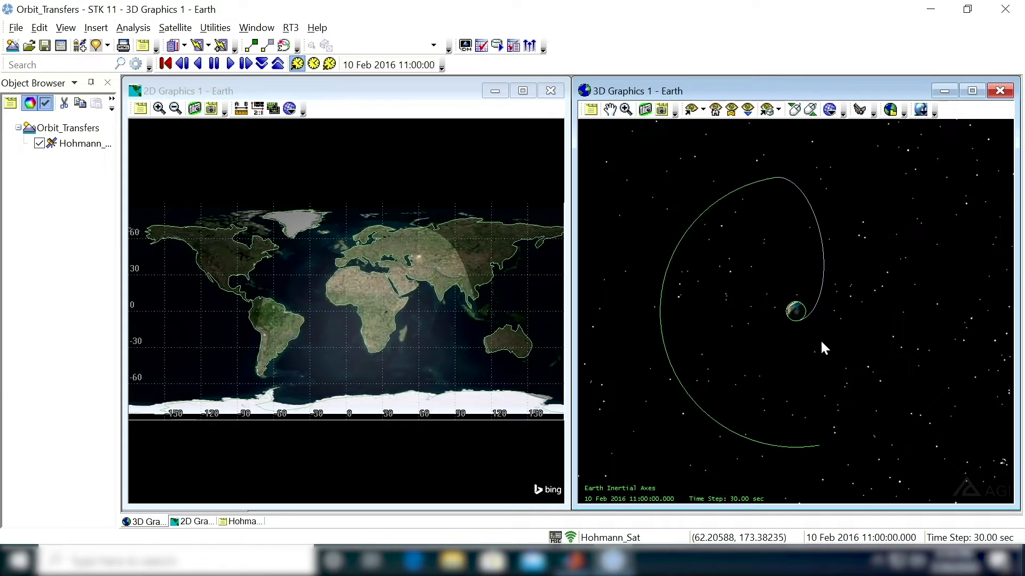
drag(821, 342, 744, 276)
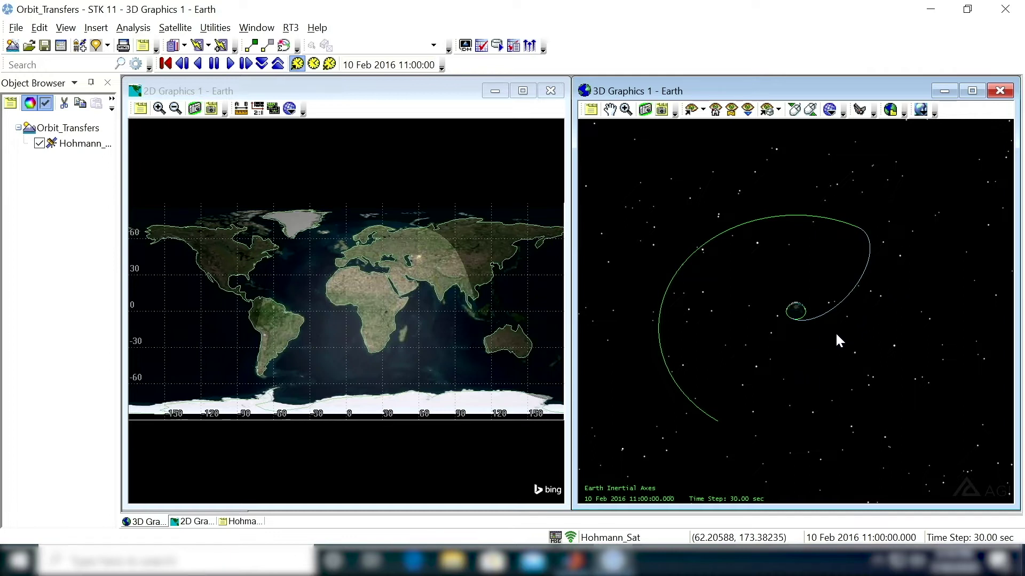
scroll(822, 323, up, 4)
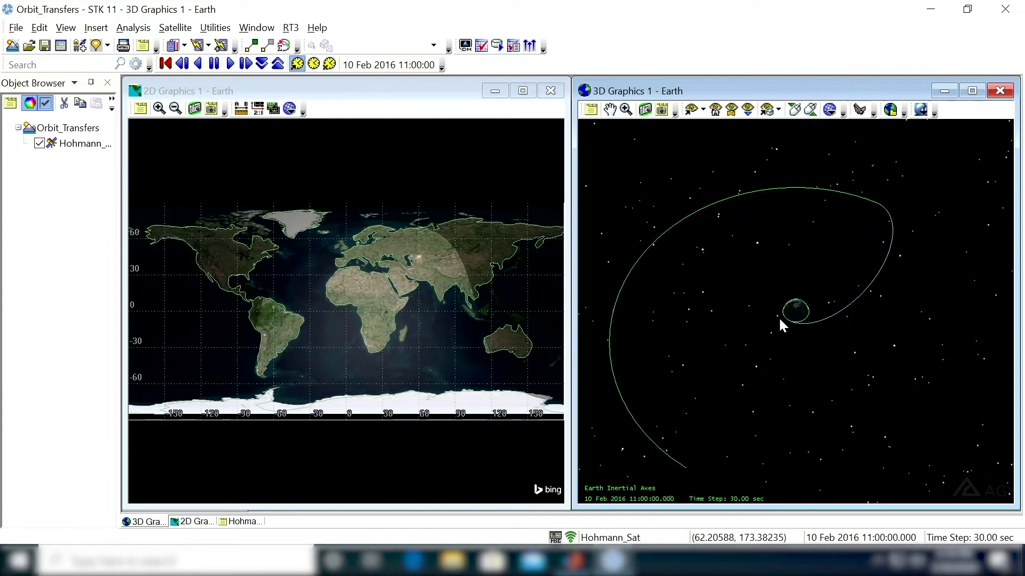
double_click(68, 146)
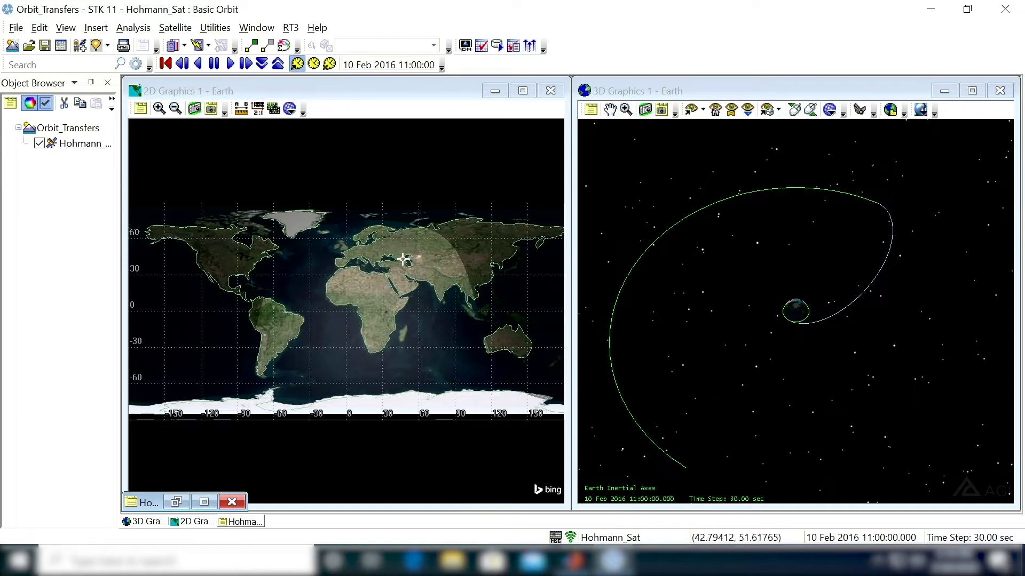
Step: Change the Circular segment's duration stop from 40 hr to 80 hr and apply it
click(205, 503)
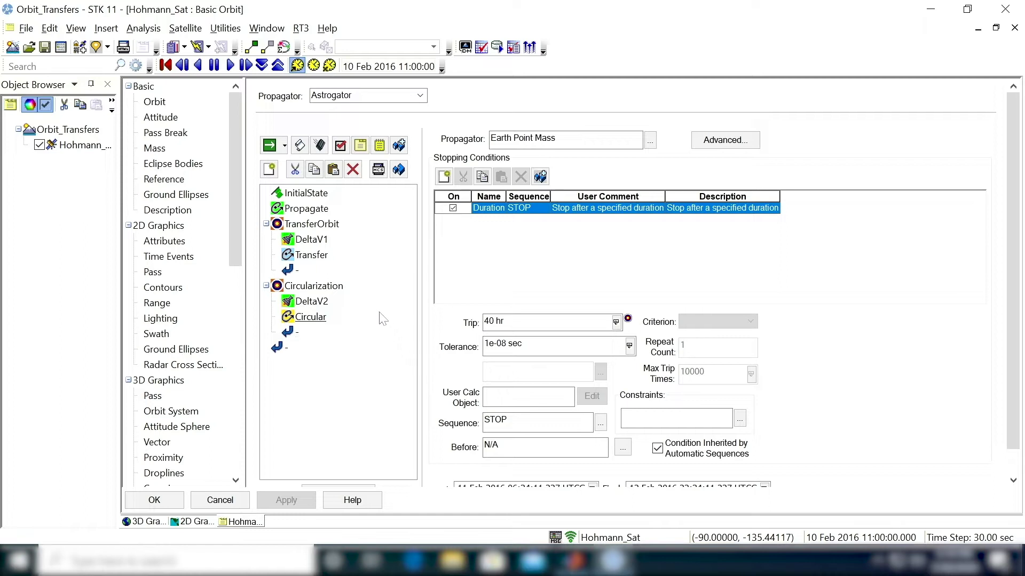
click(310, 317)
key(Tab)
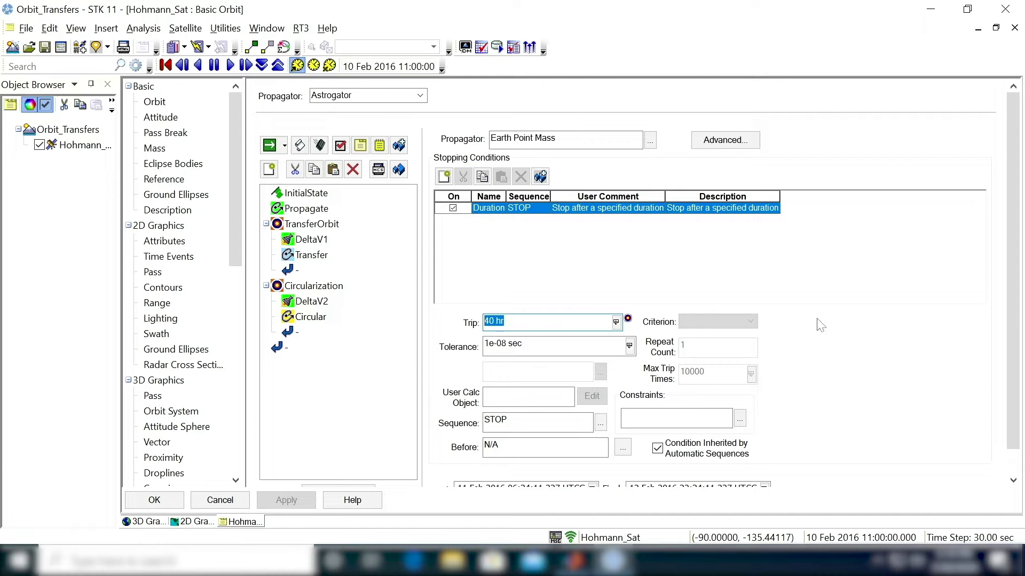
text(80)
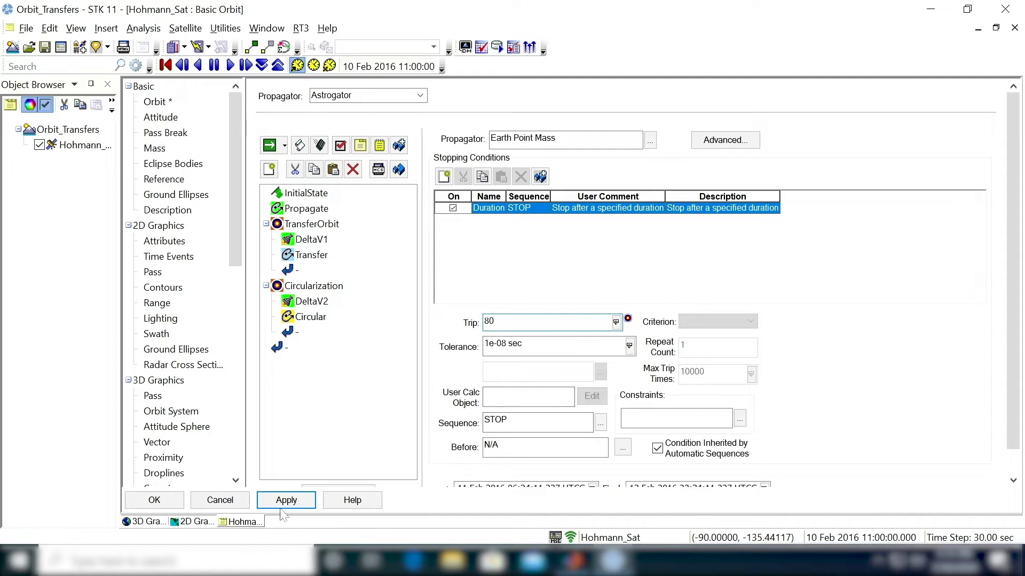
click(283, 502)
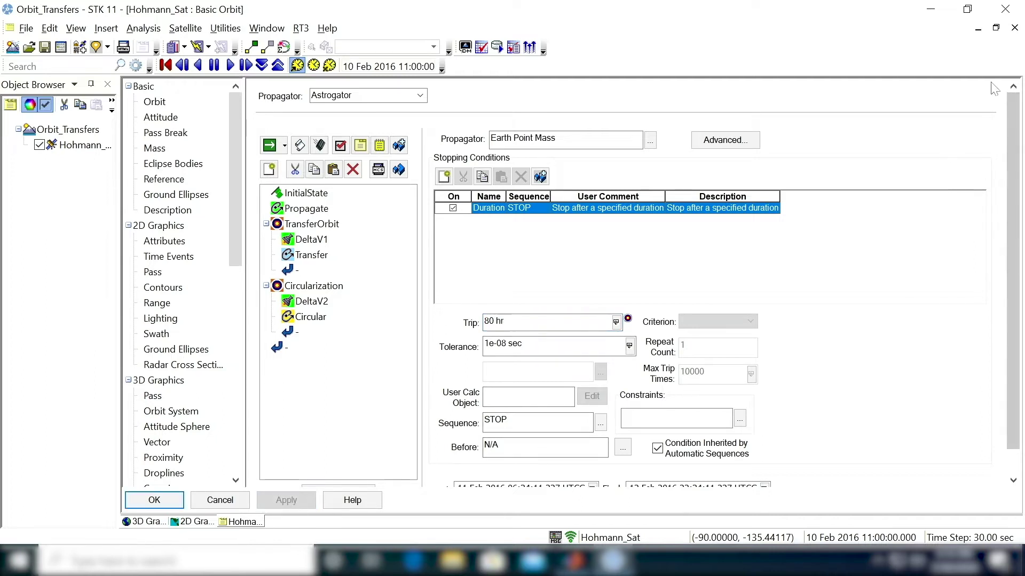
click(996, 27)
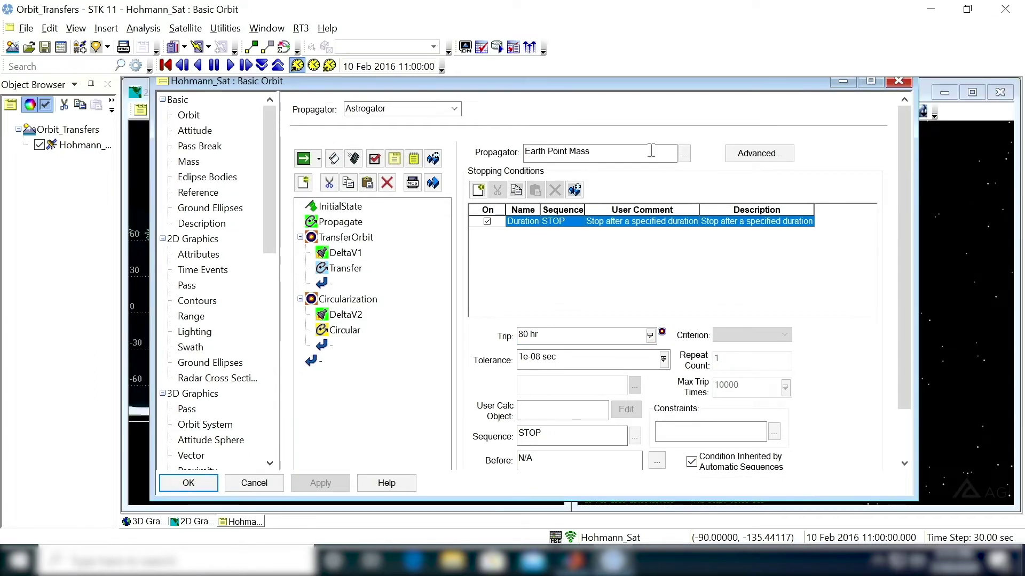
Step: Run the MCS, dismiss the Circularization and TransferOrbit convergence results, and view the closed orbit
drag(583, 80, 424, 93)
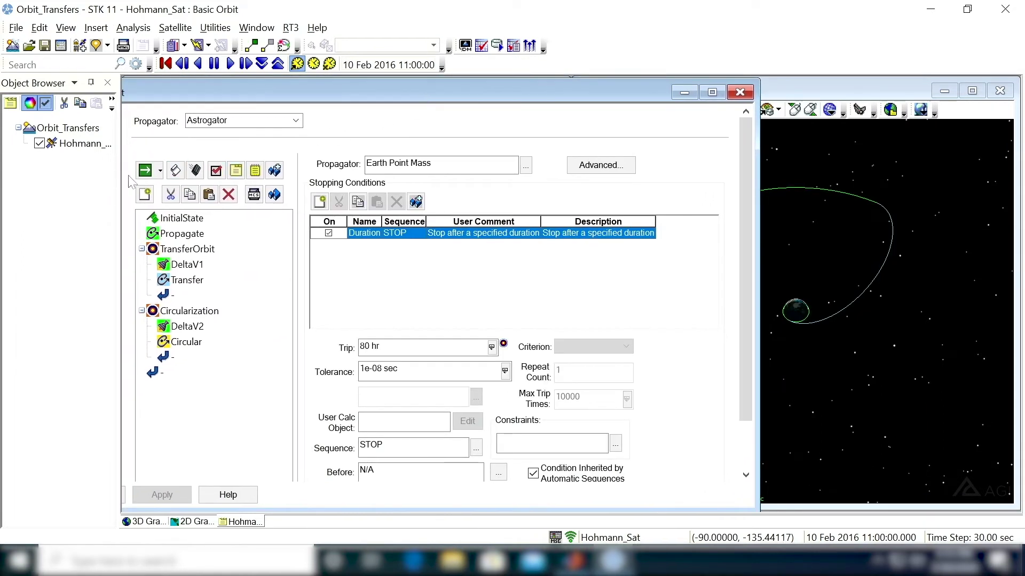
click(145, 170)
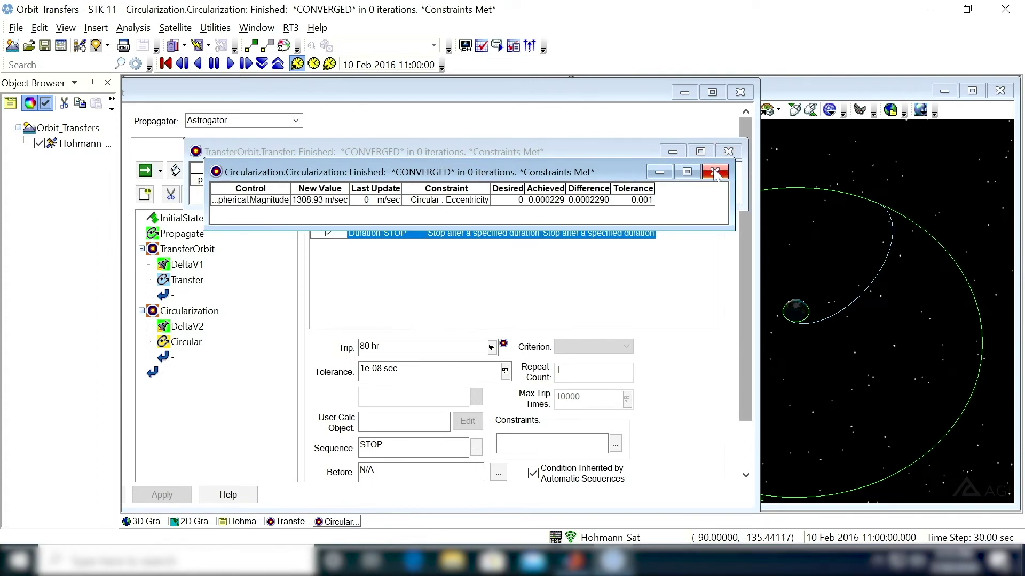
click(715, 172)
click(728, 151)
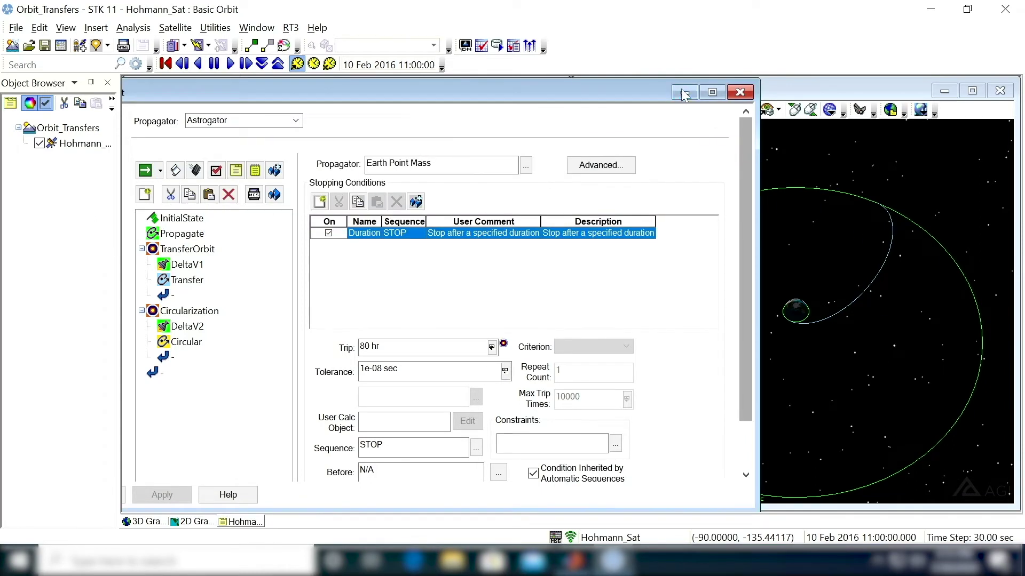
click(681, 93)
drag(836, 327, 884, 324)
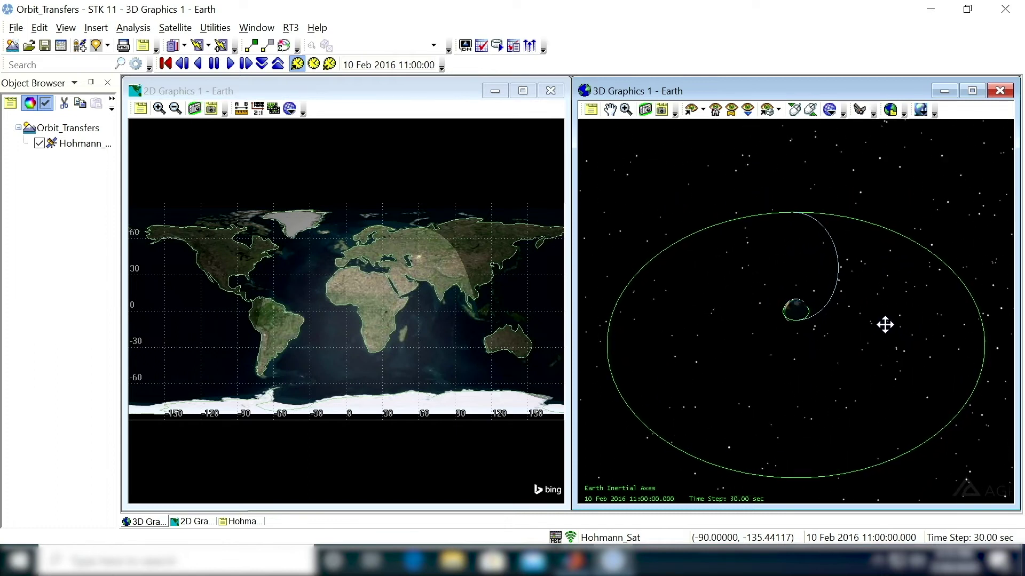
Step: Rotate and zoom the 3D view in close to Earth to inspect the low starting orbit
mouse_move(770, 218)
mouse_down()
mouse_move(824, 315)
mouse_move(791, 312)
mouse_move(779, 230)
mouse_up()
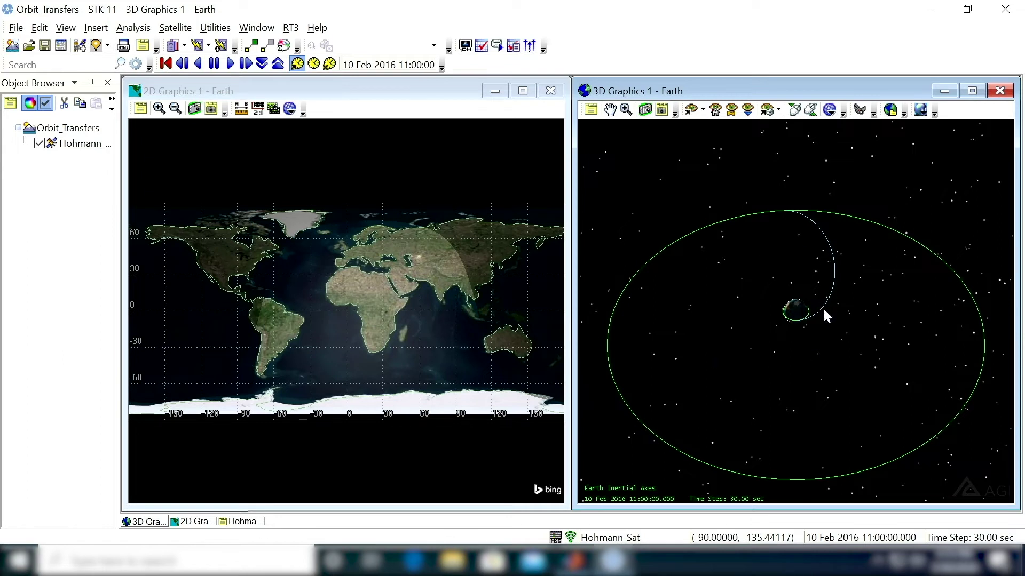
scroll(800, 336, up, 5)
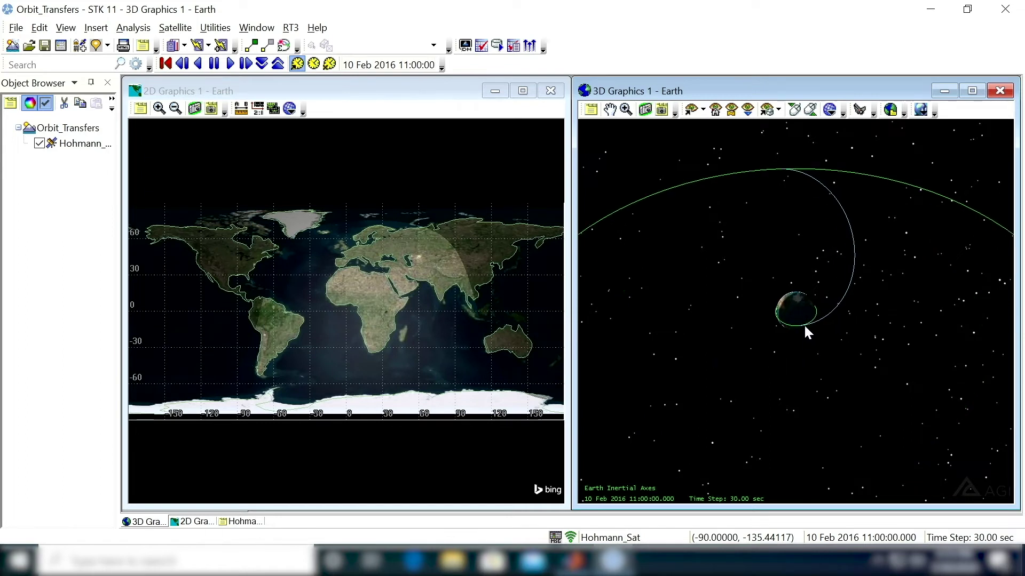
drag(810, 260, 861, 362)
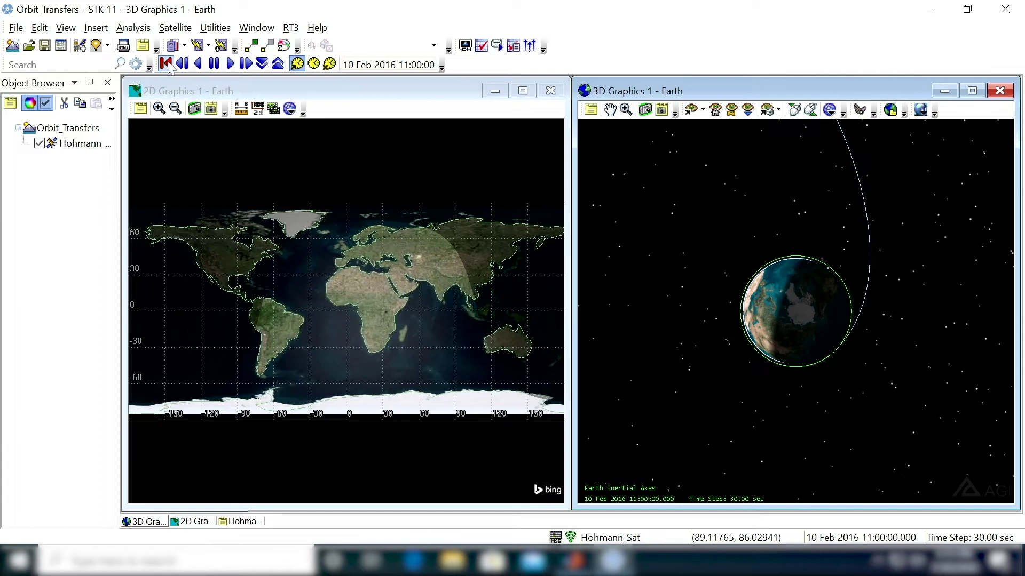
Step: Play the animation until Hohmann_Sat appears, reset to 10 Feb 2016 11:00:00, and reopen its properties
click(214, 64)
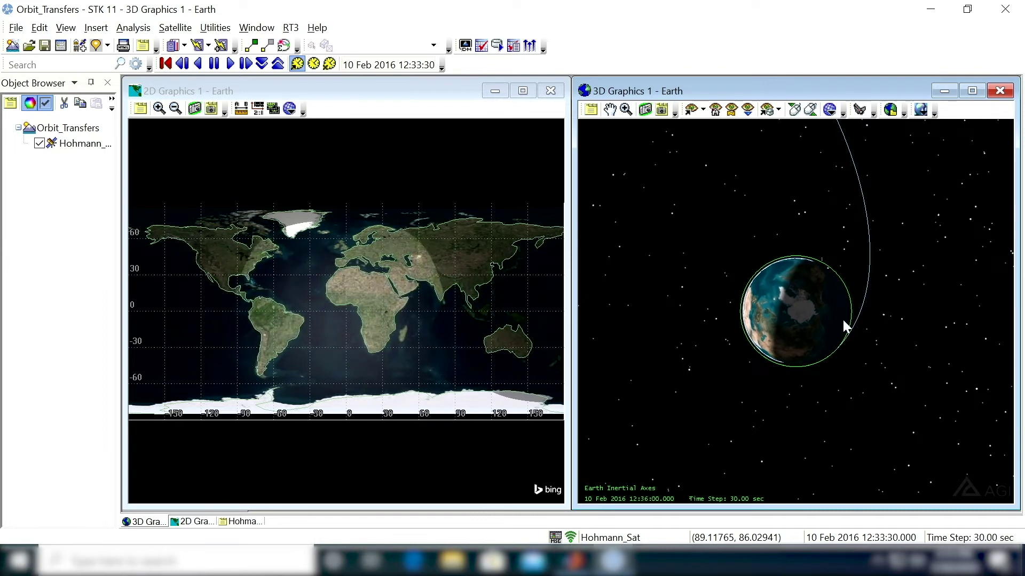
scroll(838, 319, up, 3)
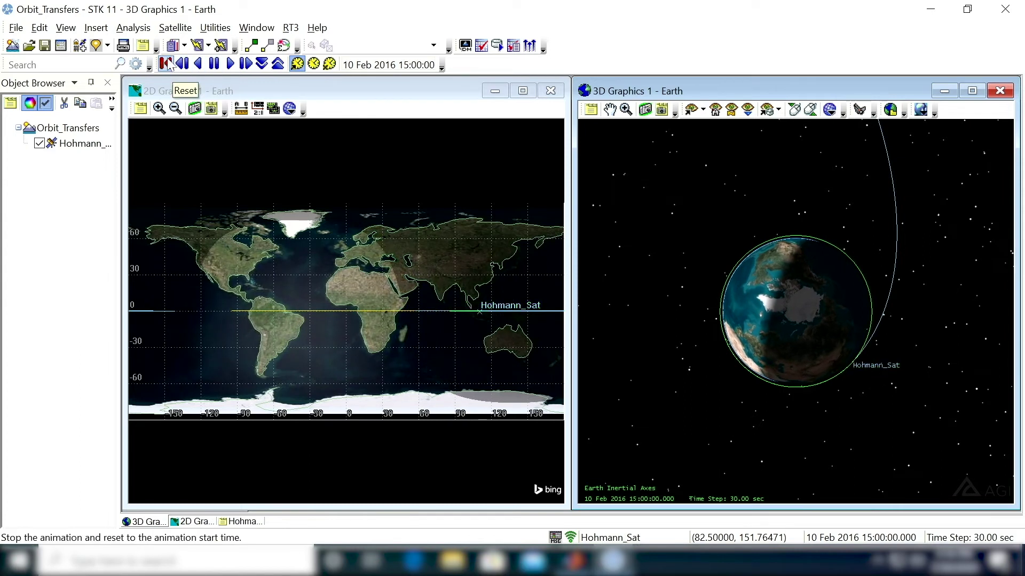
click(173, 65)
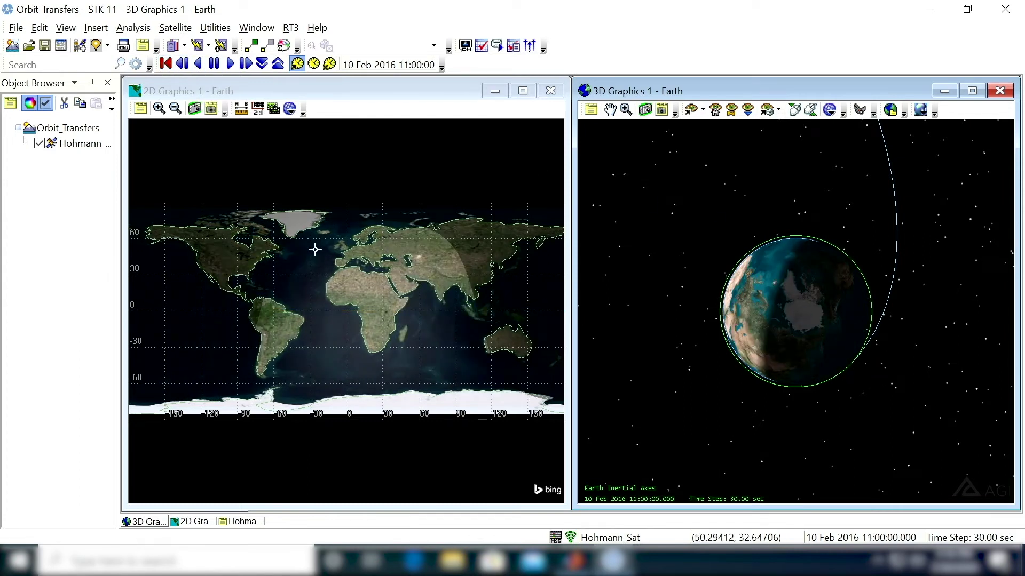
double_click(77, 146)
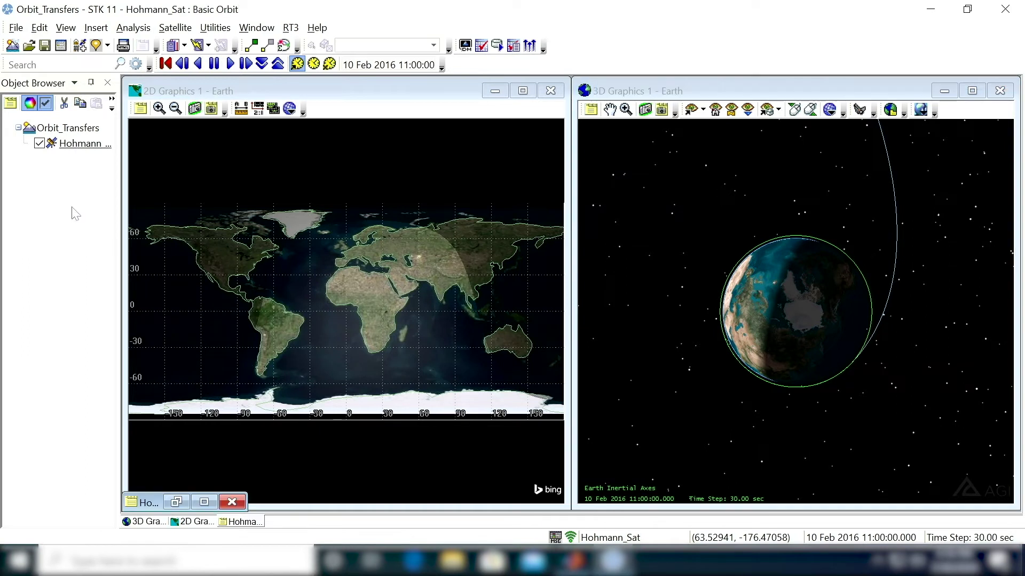
Step: Review the InitialState segment's orbit elements in the maximized properties, then close them with OK
click(204, 501)
click(304, 194)
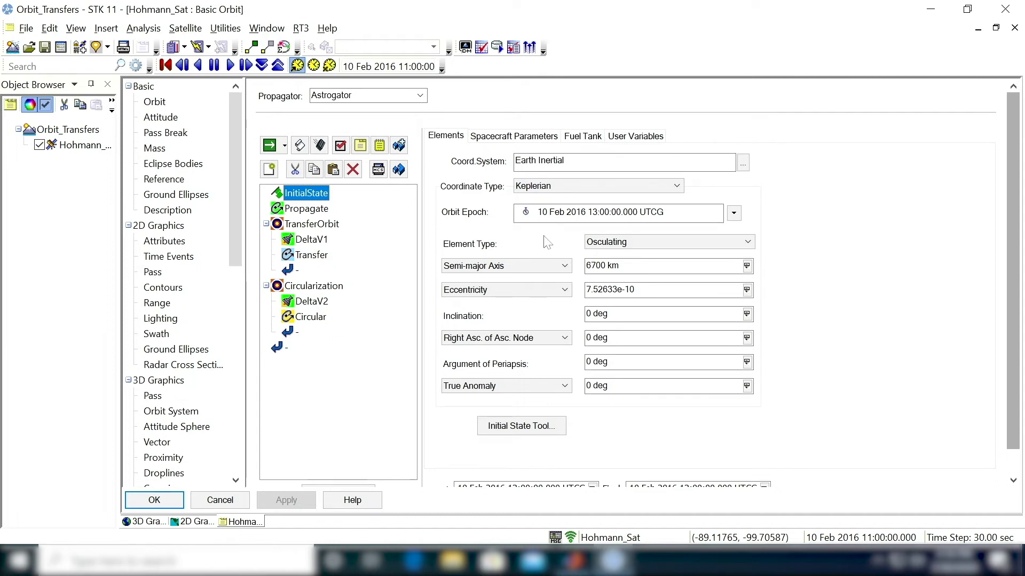
click(149, 506)
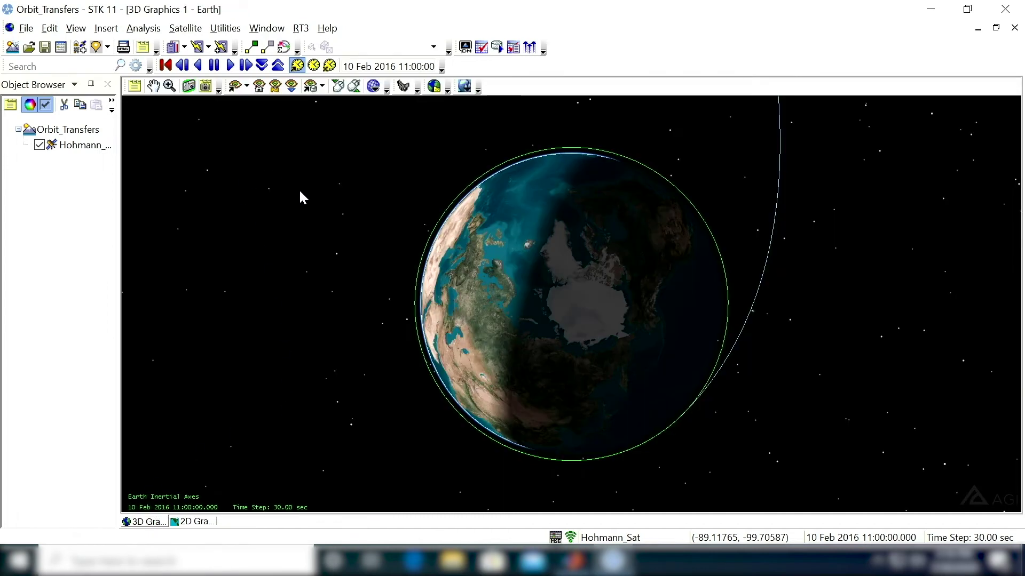
Step: Set the scenario's current time to 15 Feb 2016 11:00:00.000
scroll(524, 282, down, 2)
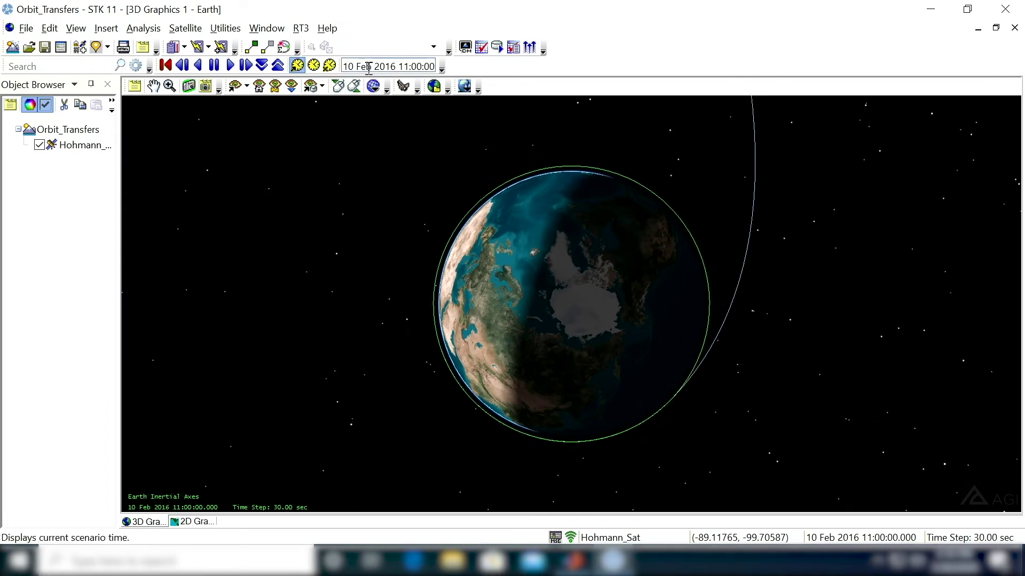
click(388, 67)
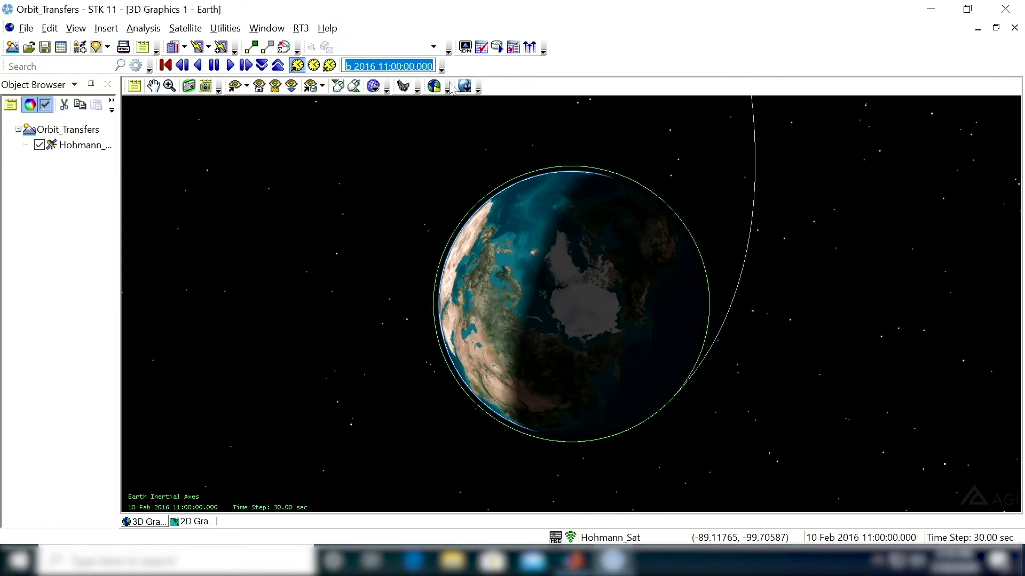
text(15 Feb 2016 11:00:00.000)
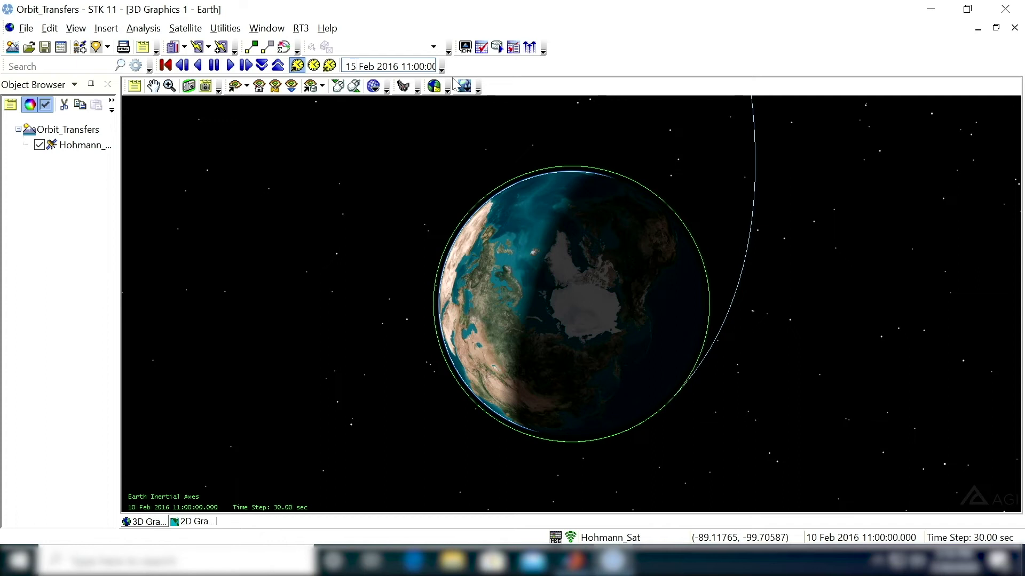
key(Return)
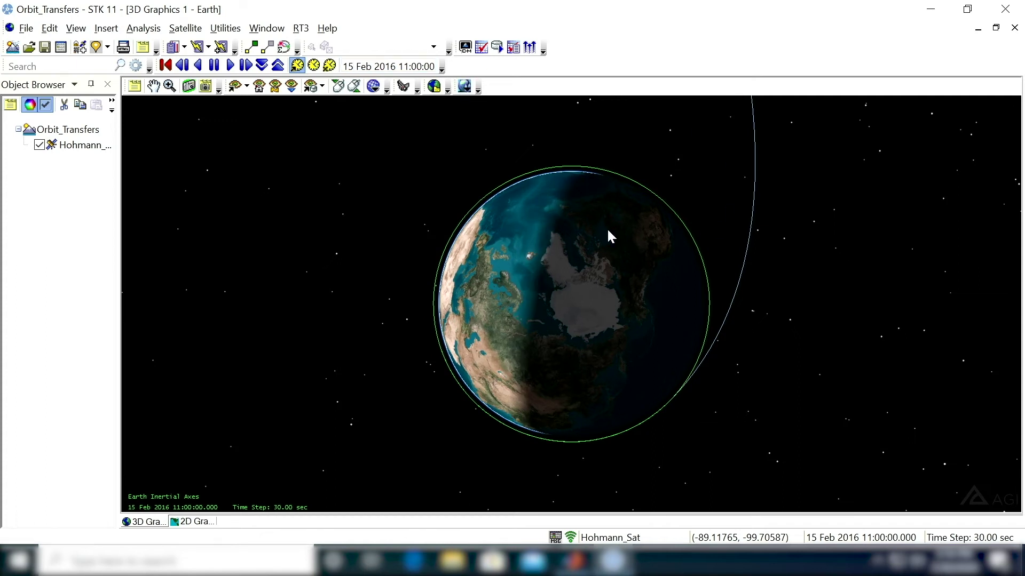
Step: Animate forward and back at 180 sec steps, pausing at 14 Feb 2016 03:18:30 on the outer orbit
scroll(567, 274, up, 2)
scroll(566, 274, down, 8)
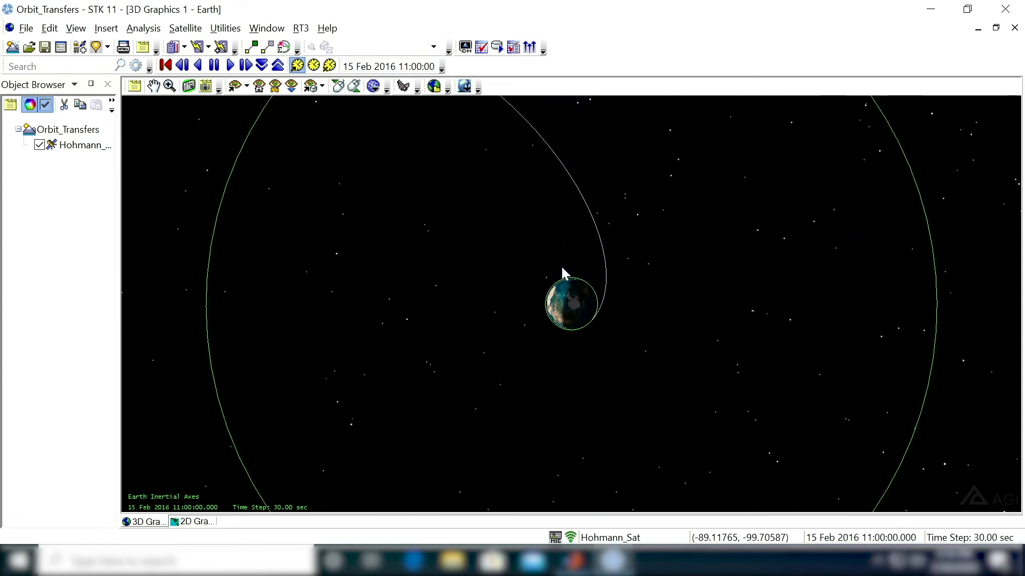
scroll(563, 271, down, 3)
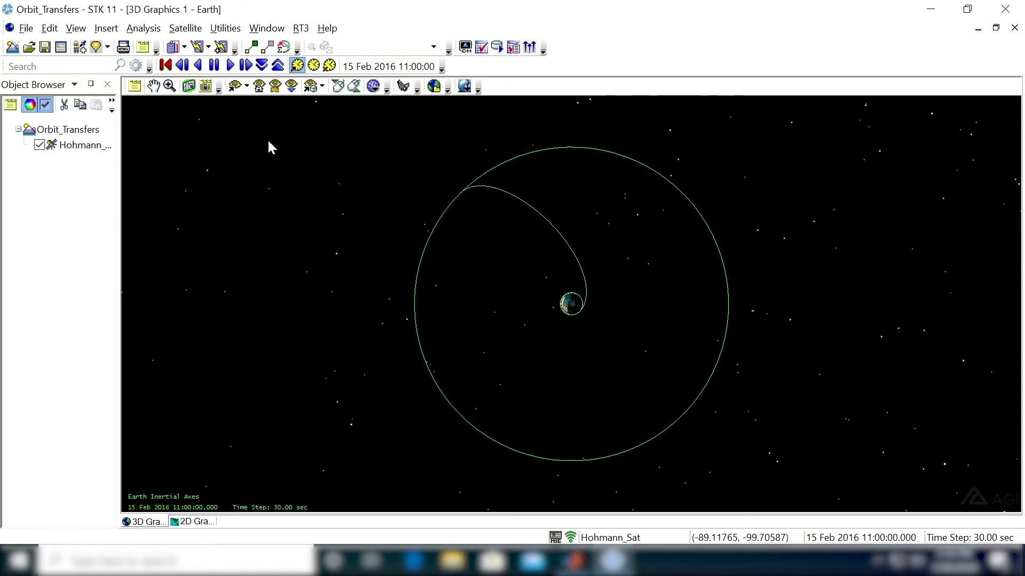
click(230, 66)
click(198, 65)
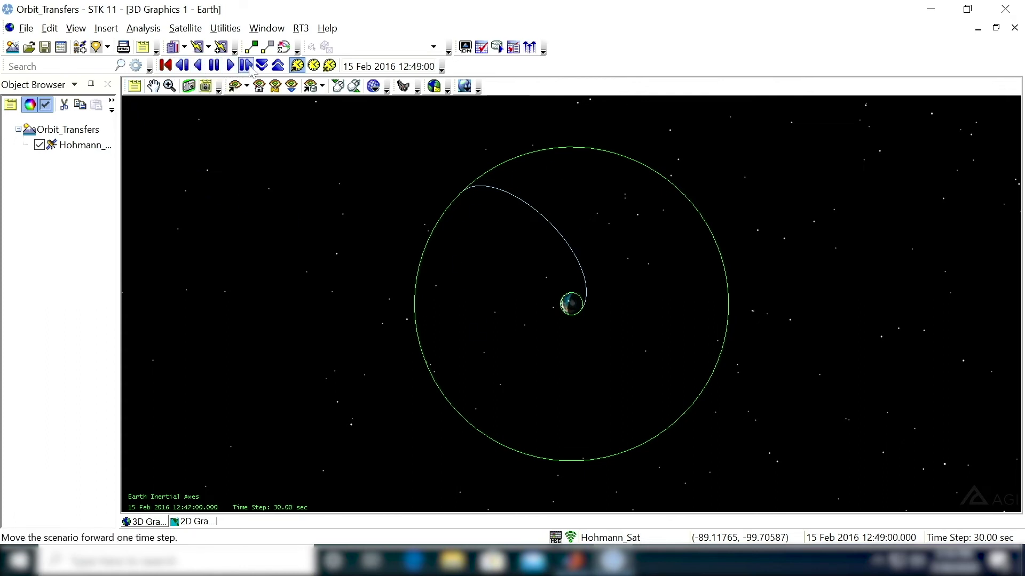
click(278, 65)
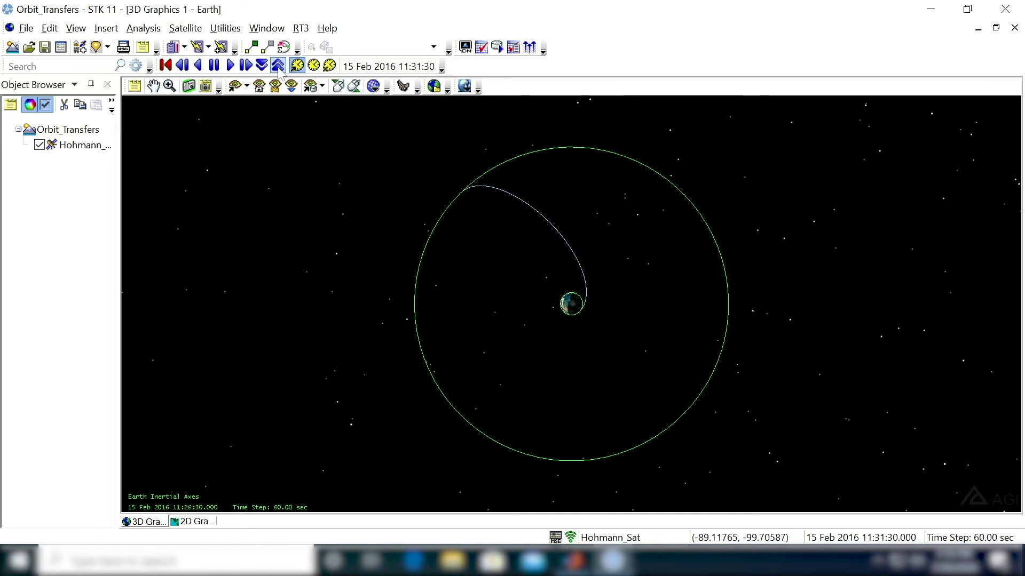
click(278, 65)
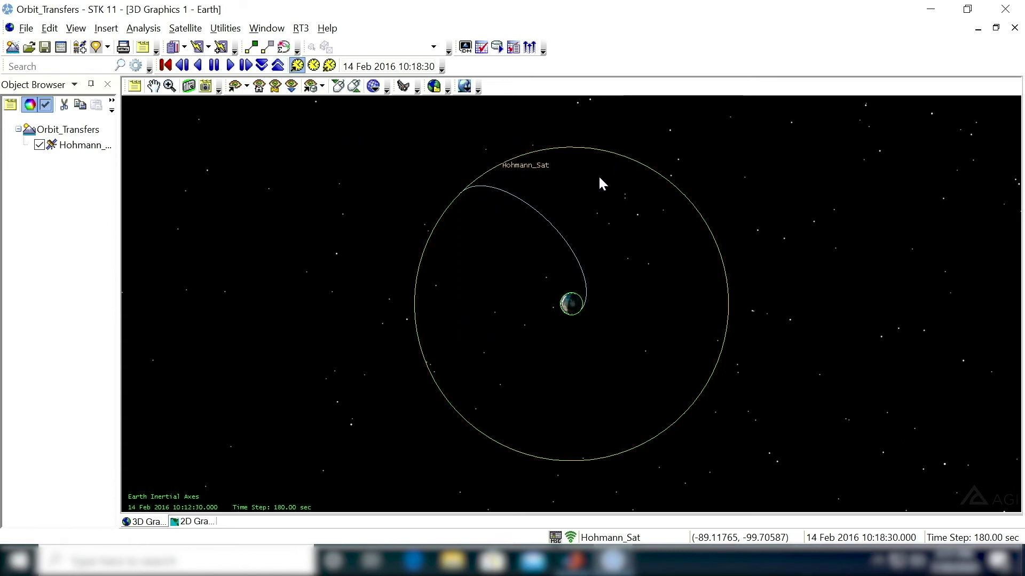
click(214, 65)
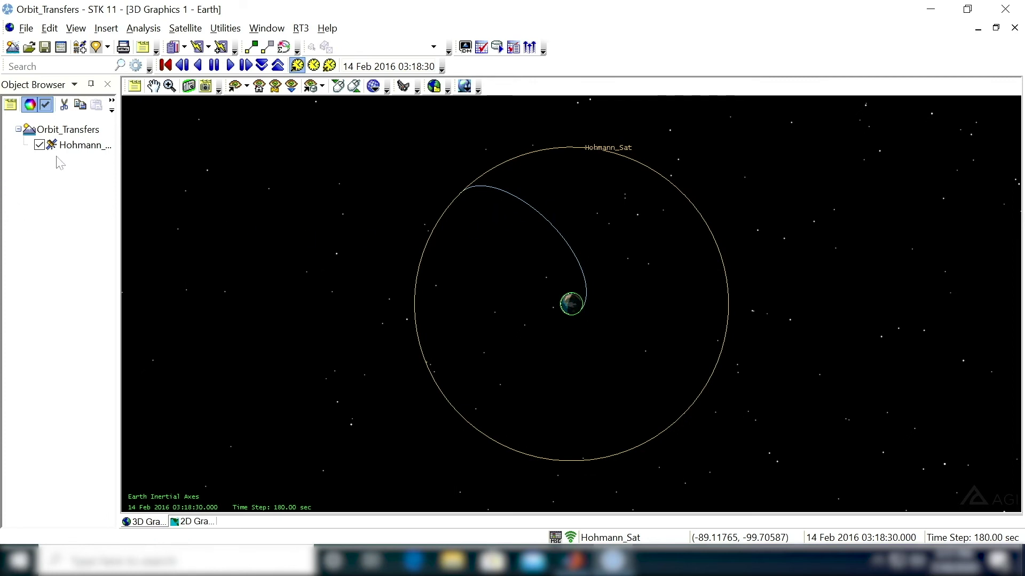
double_click(75, 145)
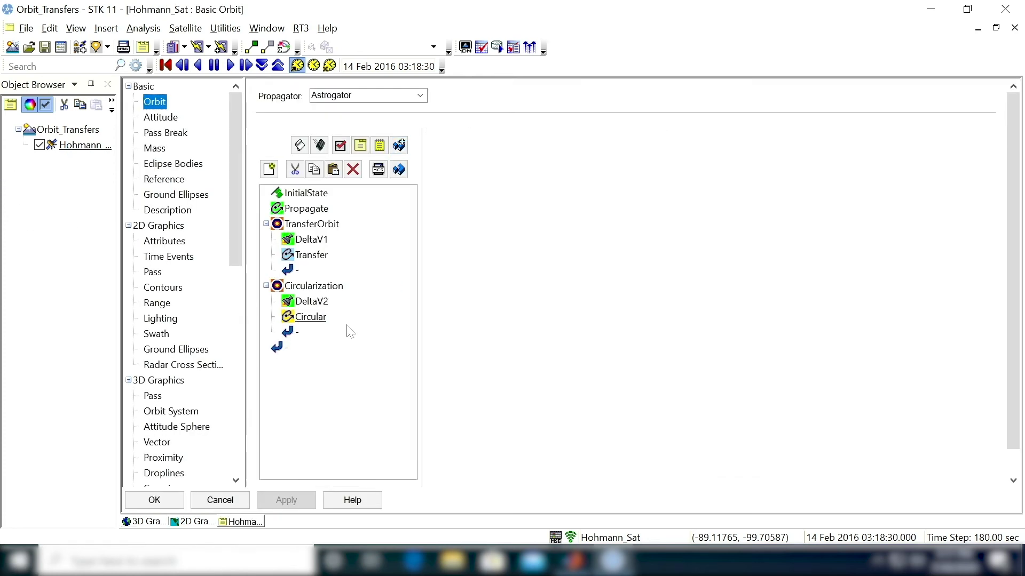
click(308, 317)
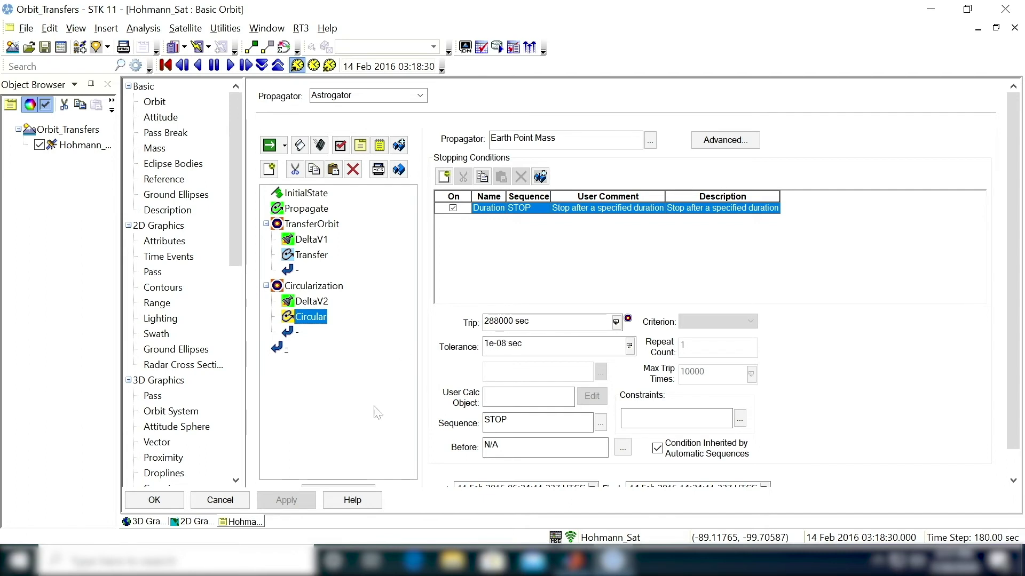
click(154, 500)
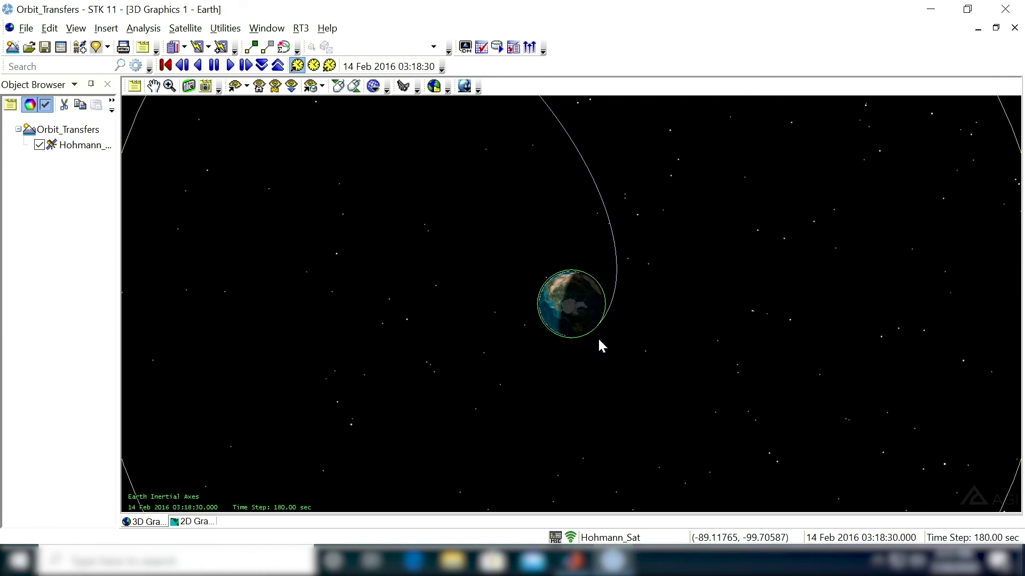
Step: Zoom out and tilt the orbit view, then reset the animation to 10 Feb 2016 11:00:00
scroll(584, 309, up, 2)
scroll(572, 301, down, 5)
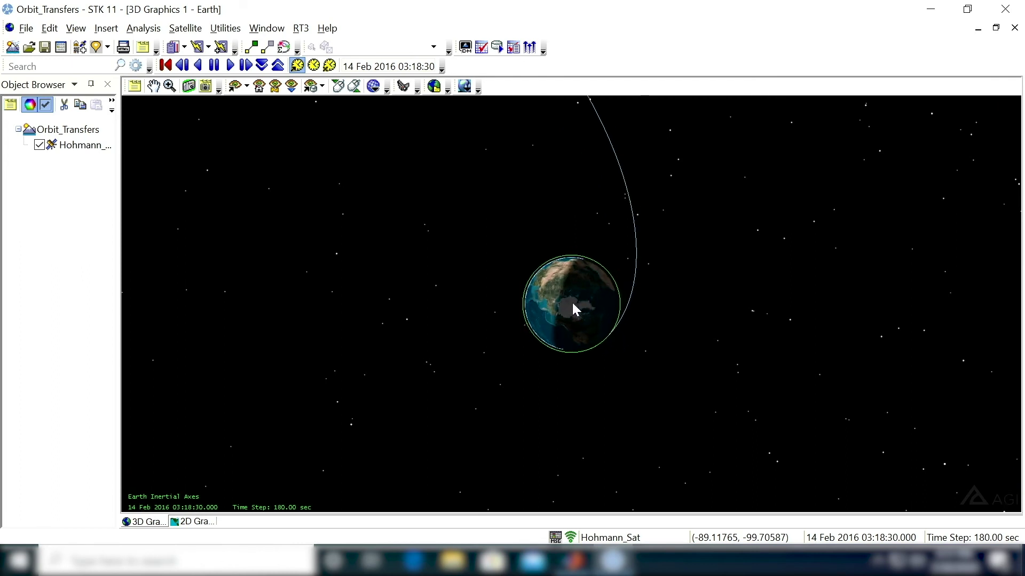
scroll(571, 305, down, 1)
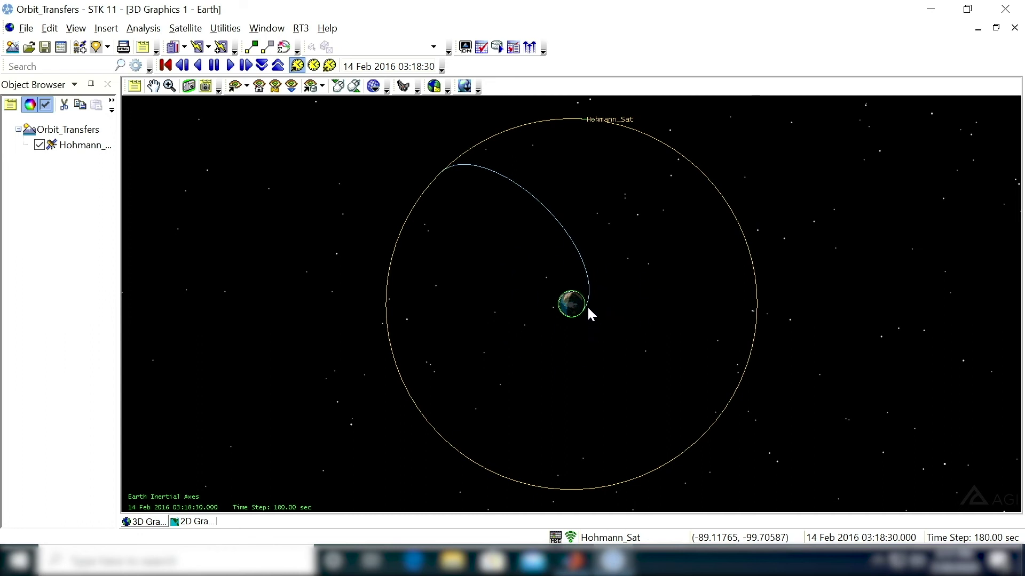
drag(585, 343, 574, 311)
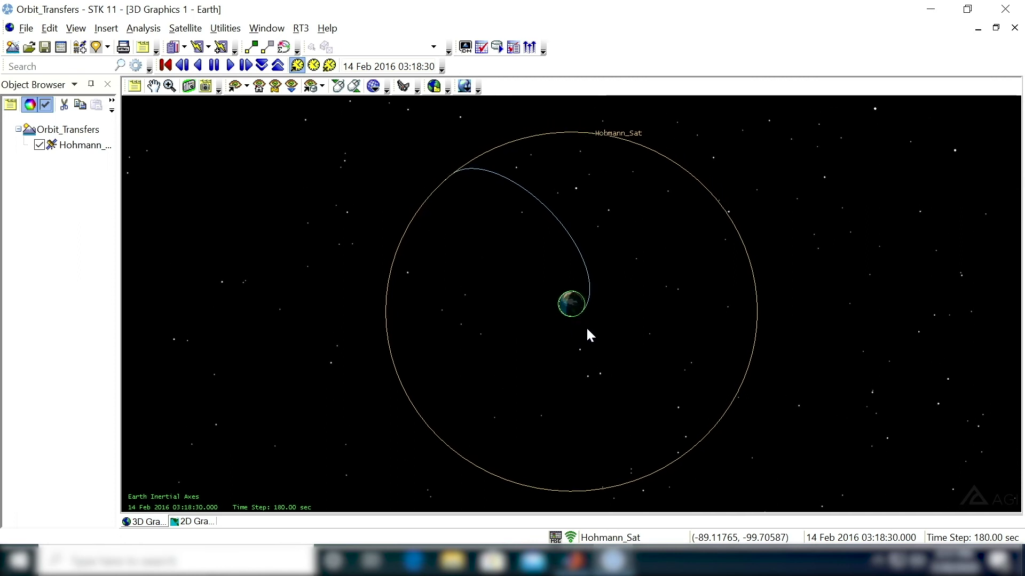
click(166, 65)
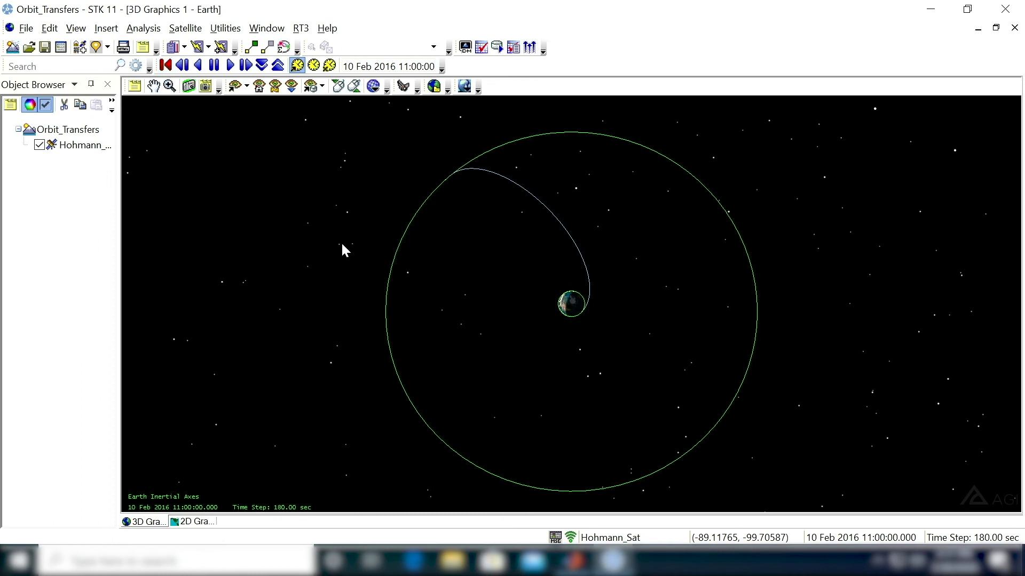